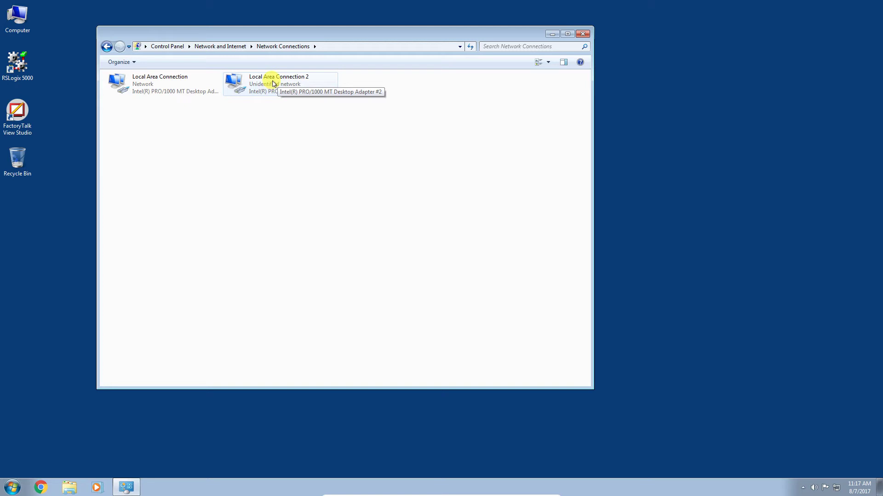
Check the static IPv4 address and subnet mask of Local Area Connection 2, accept the settings and close the network windows
double_click(274, 85)
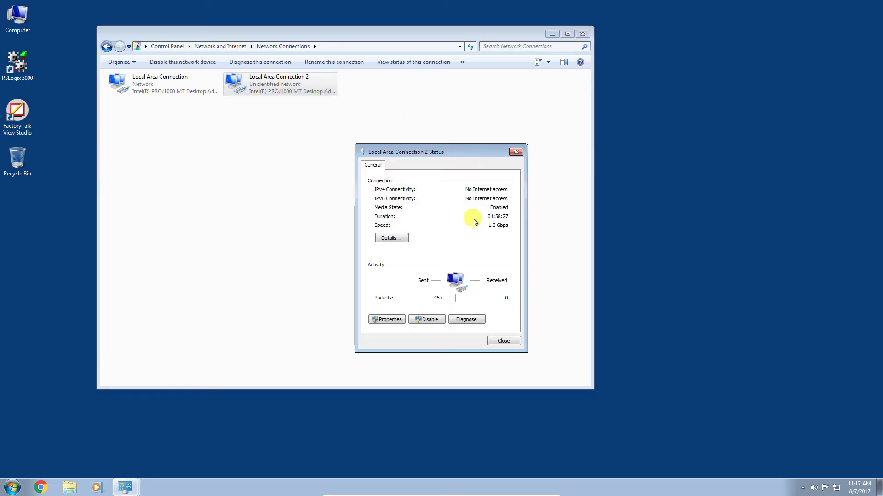
click(393, 318)
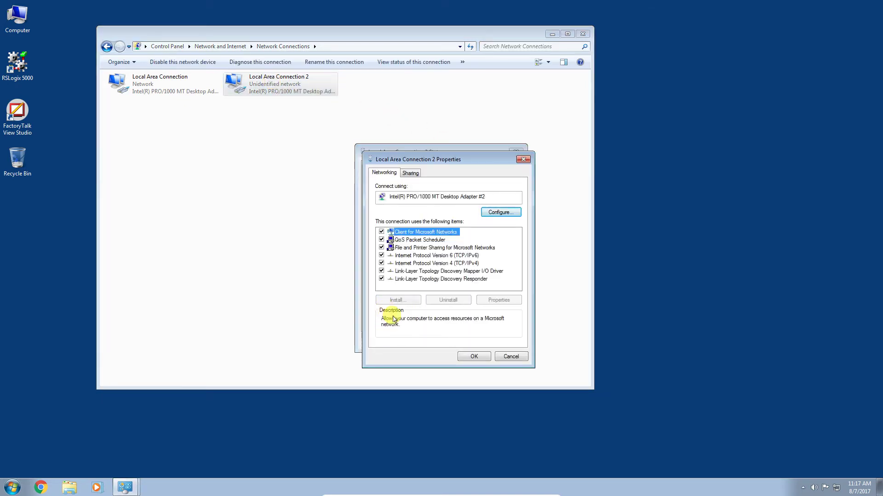
click(418, 264)
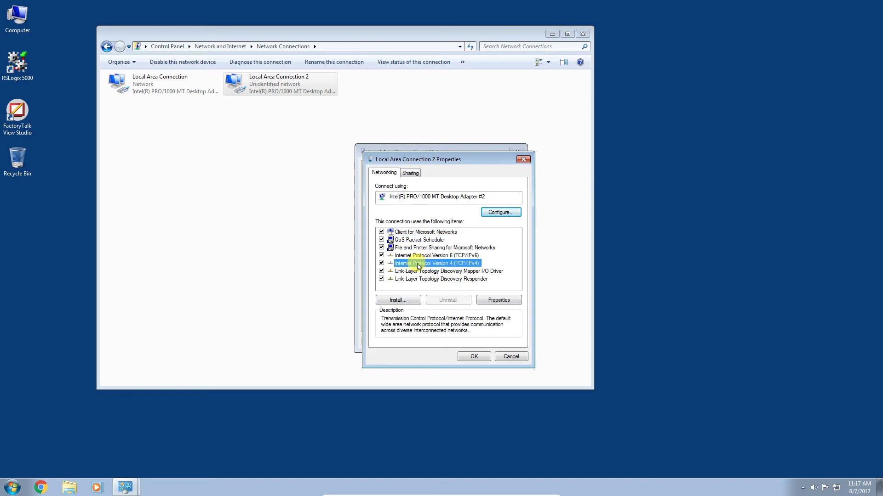
click(497, 303)
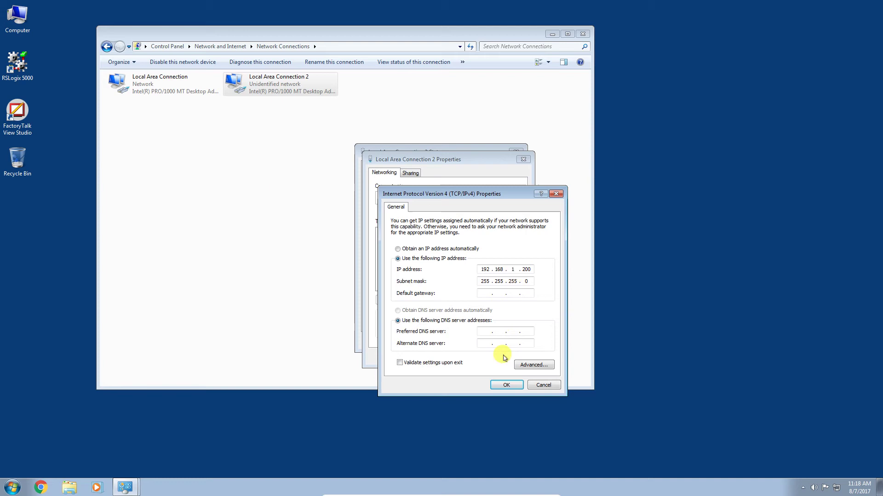
click(506, 386)
click(479, 355)
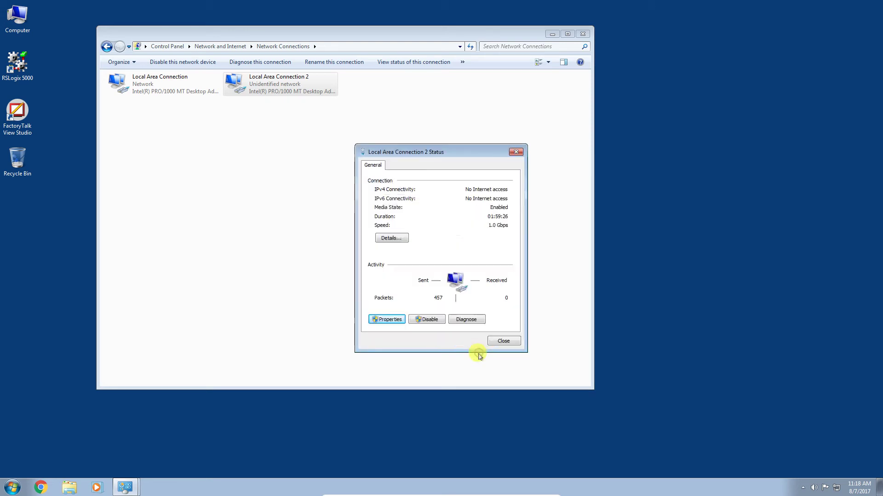
click(491, 341)
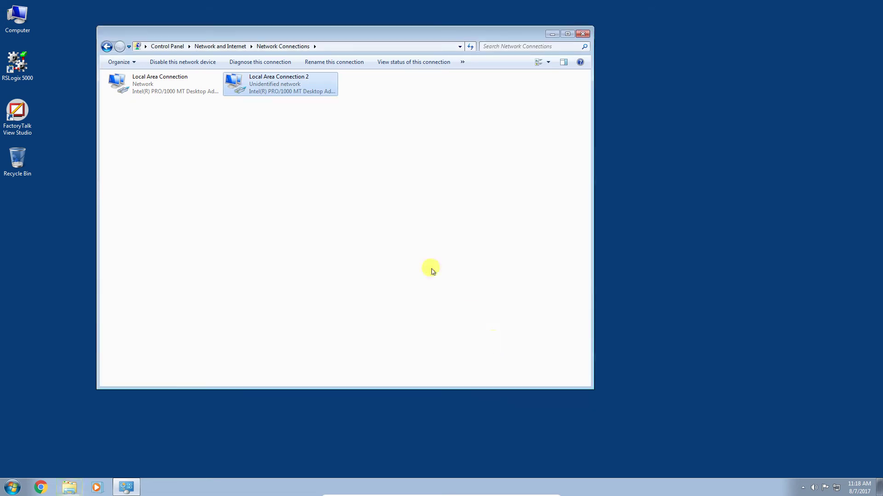
click(583, 34)
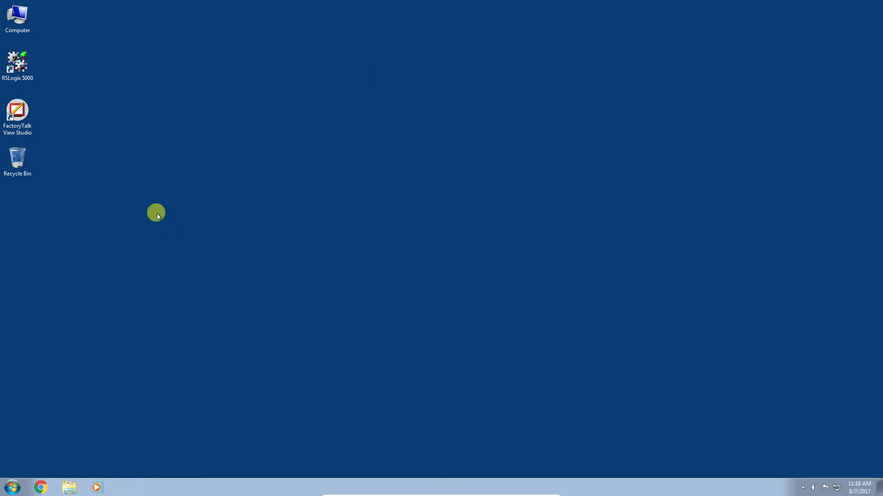
Launch RSLinx Classic and open its communication driver configuration
click(13, 488)
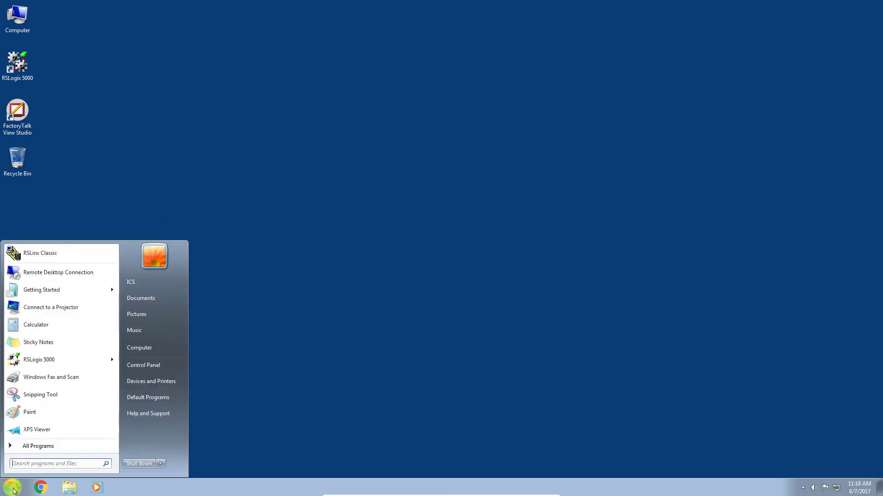
click(50, 253)
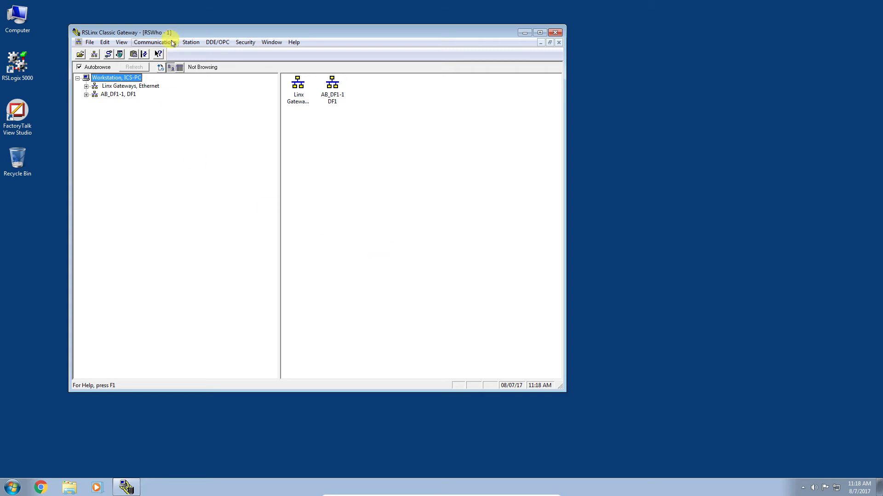
click(173, 43)
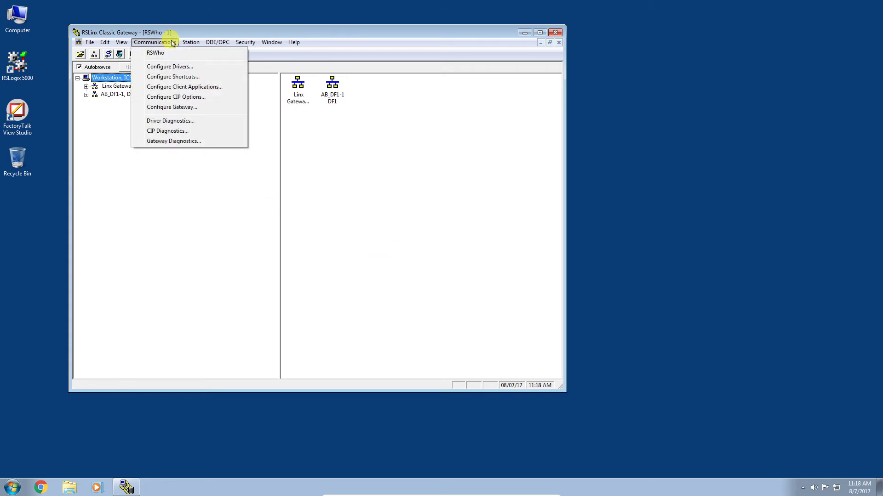
click(178, 67)
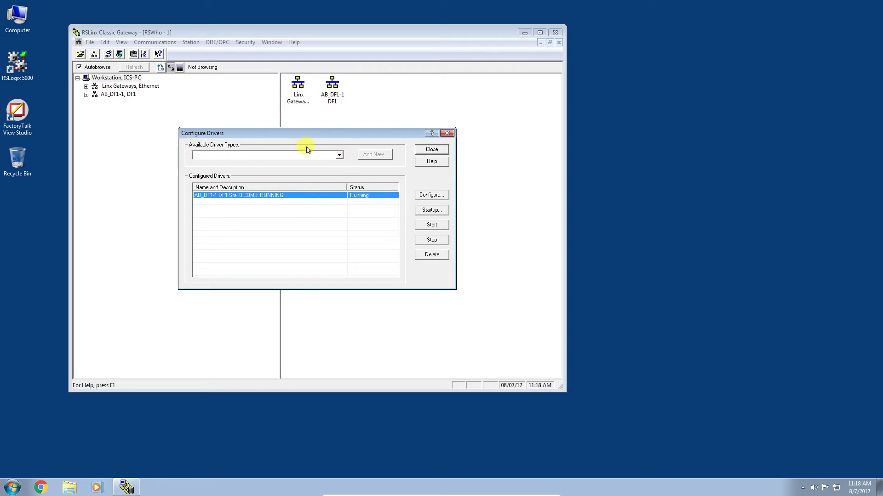
Add a new driver of type Ethernet devices, keeping the suggested driver name
click(337, 155)
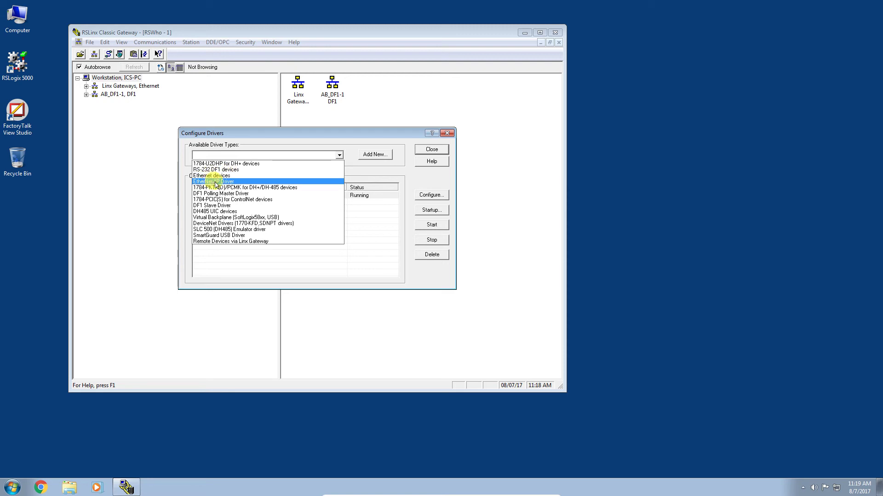
click(238, 178)
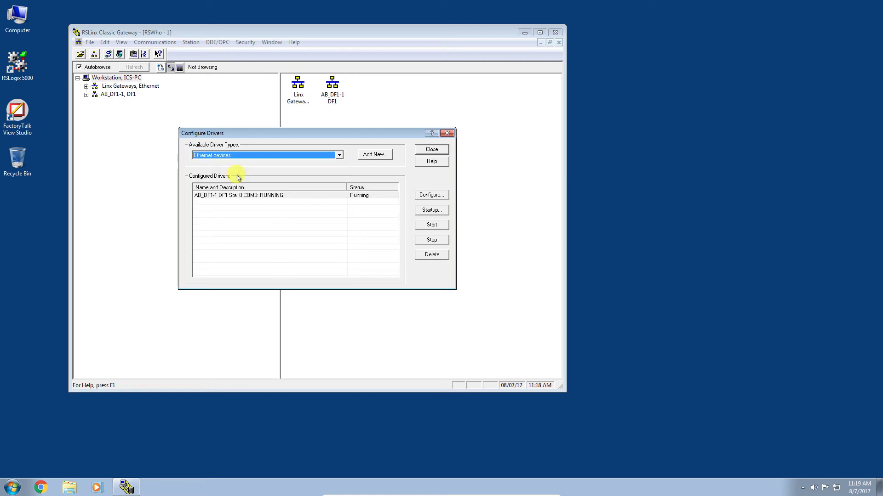
click(369, 155)
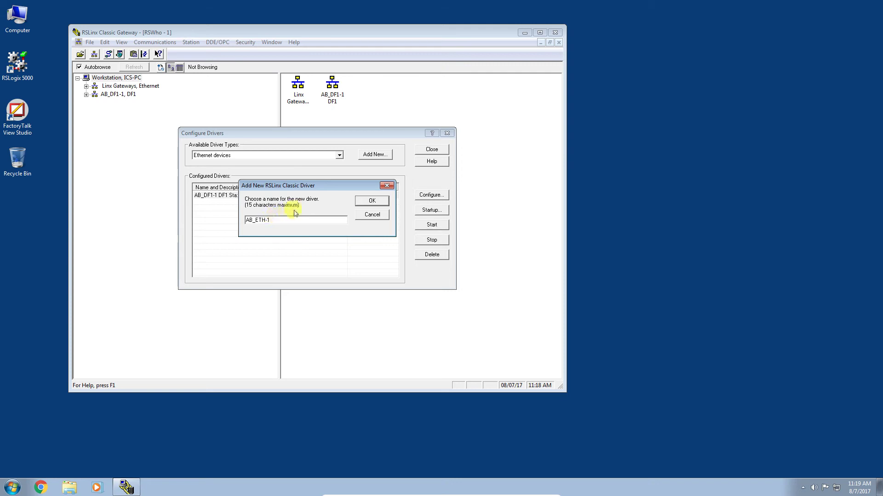
click(380, 201)
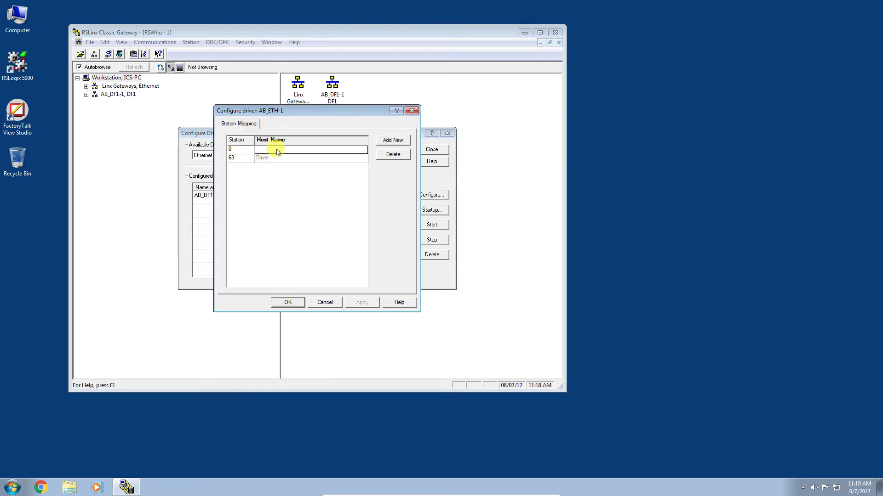
Map station 0 of the new Ethernet driver to host 192.168.1.10, apply the mapping and close the driver configuration
click(277, 152)
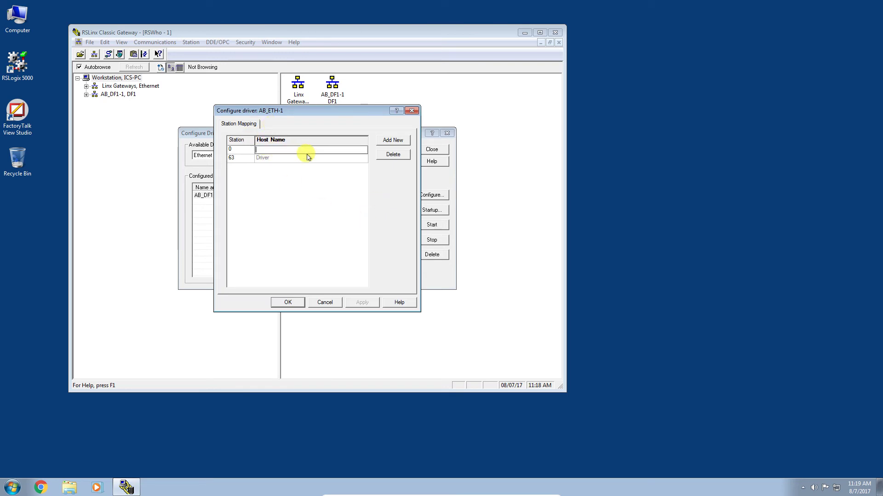
text(192.168.1.10)
click(381, 141)
click(367, 305)
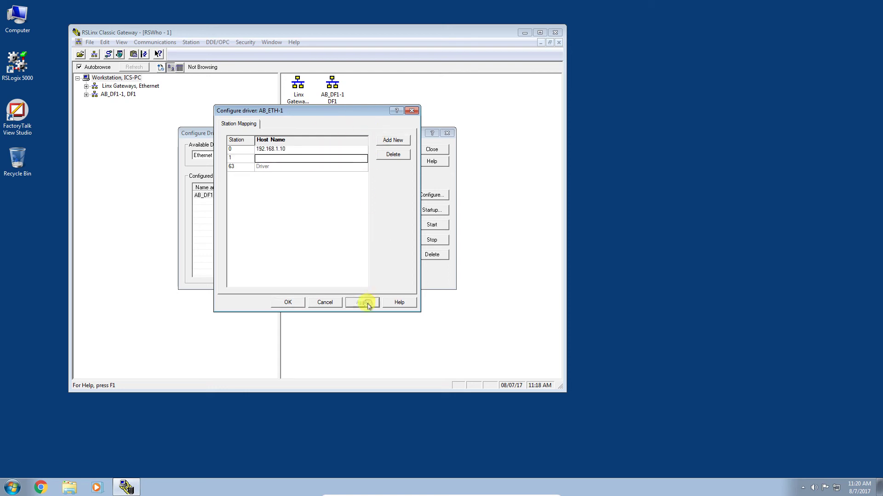
click(288, 303)
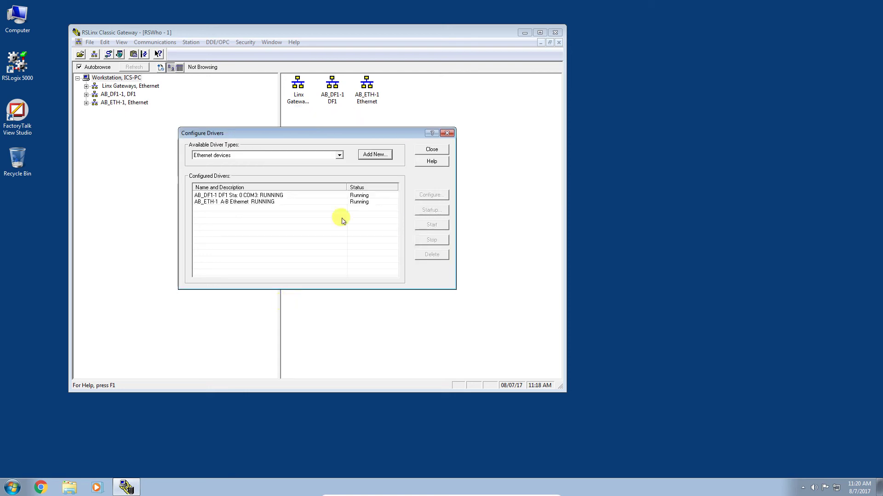
click(423, 151)
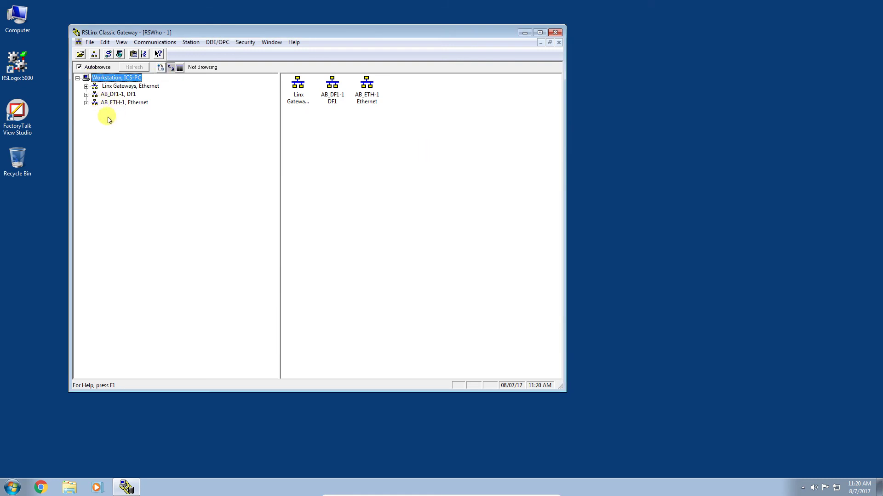
Browse the AB_ETH-1 network down through the 192.168.1.10 module to the modules on its backplane
click(108, 102)
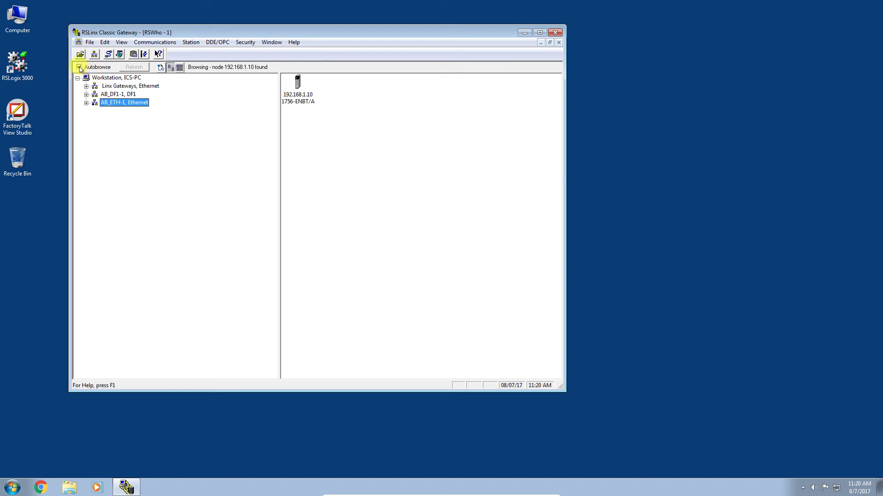
click(86, 103)
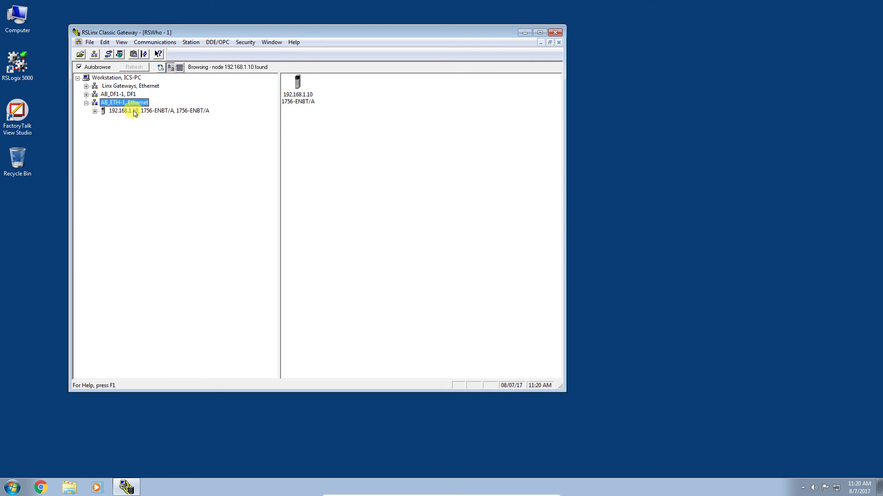
click(94, 111)
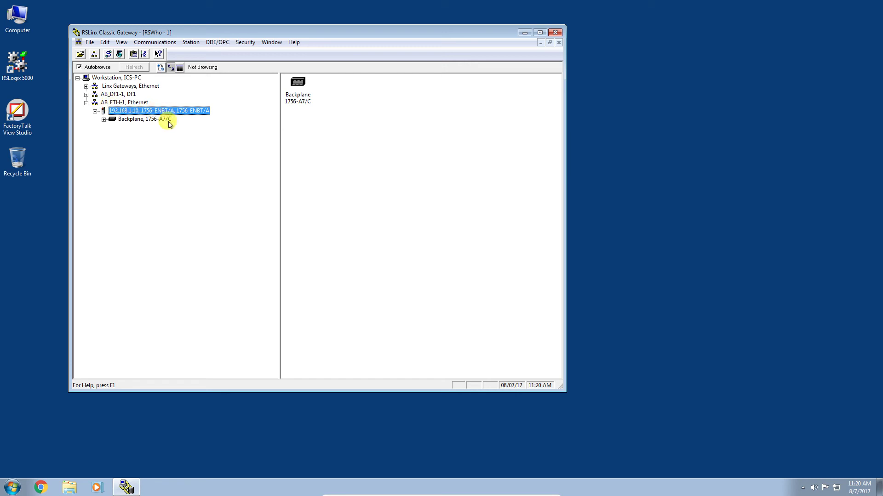
click(104, 119)
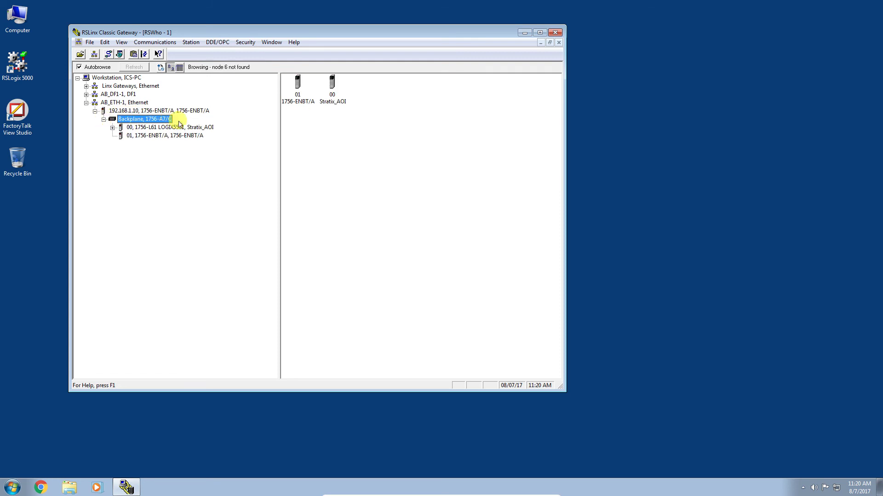
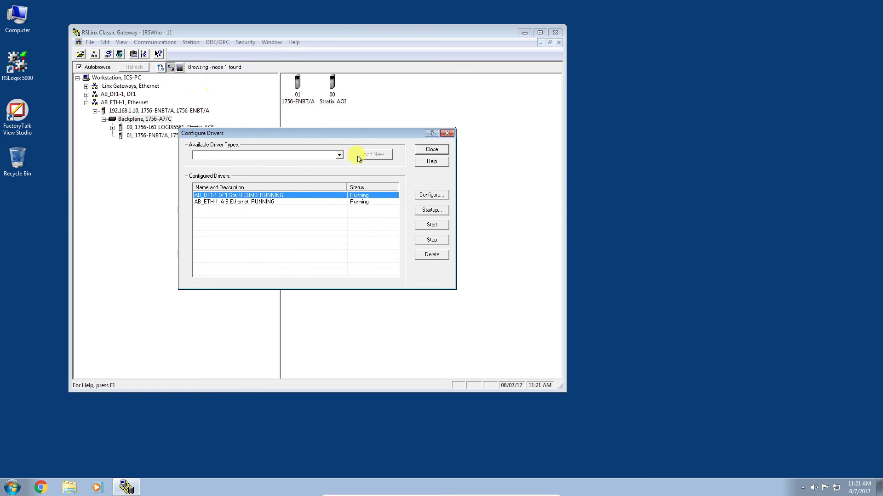
Add a new driver of type EtherNet/IP Driver, keeping the suggested driver name
click(338, 155)
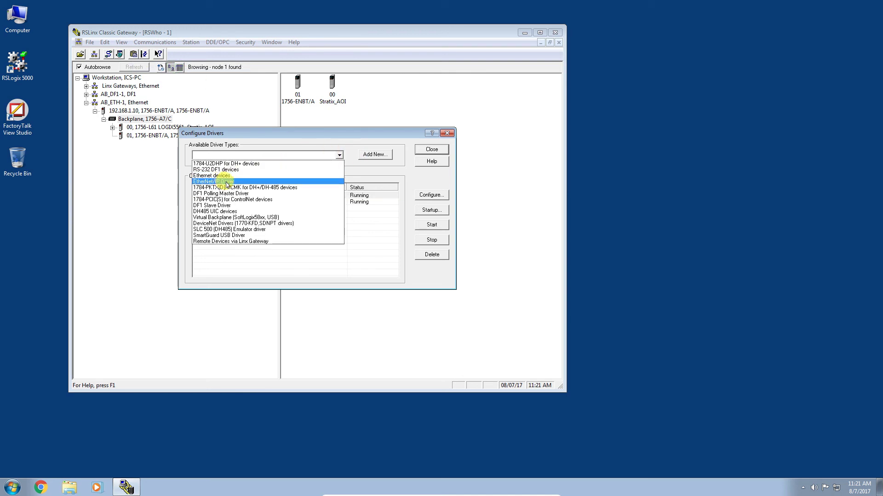
click(227, 183)
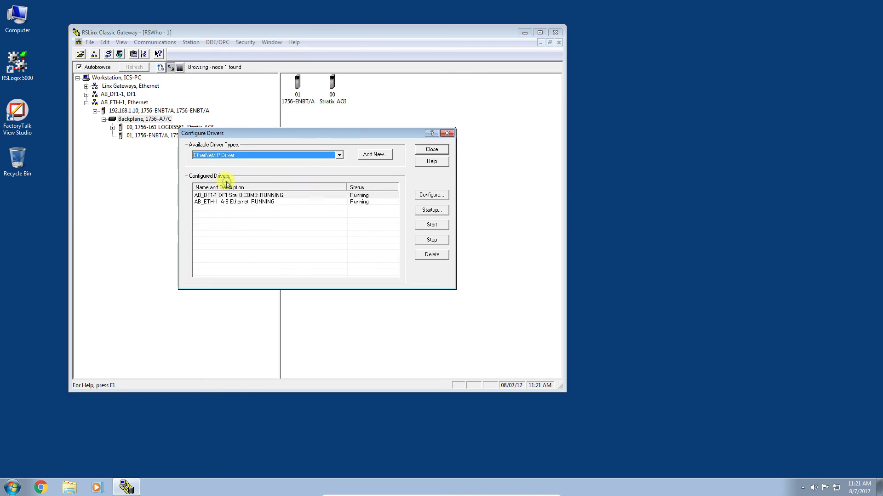
click(365, 156)
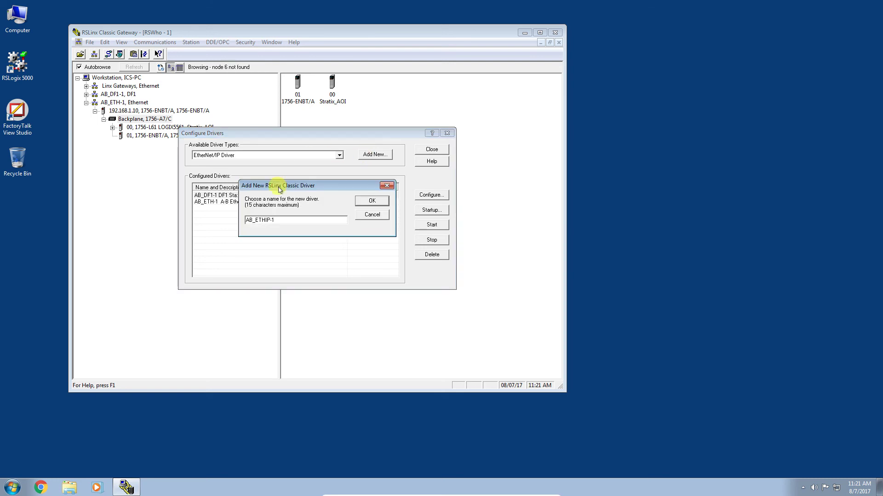
click(366, 202)
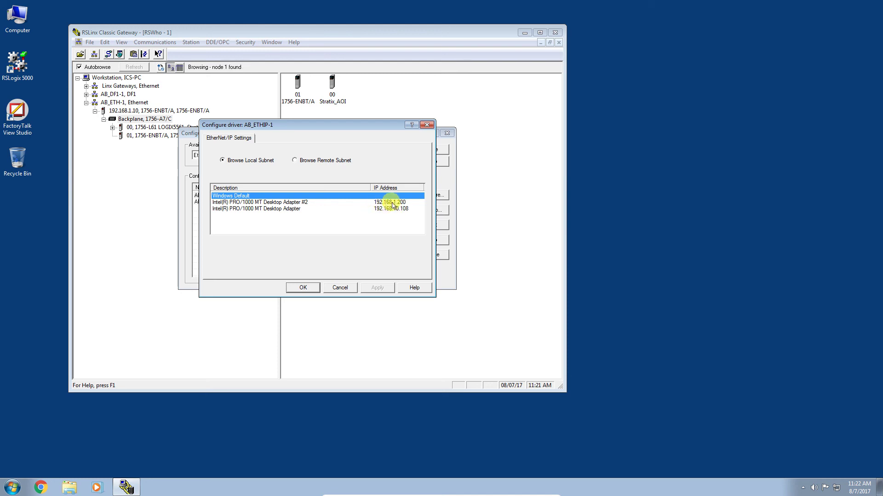
Assign the EtherNet/IP driver to Intel(R) PRO/1000 MT Desktop Adapter #2 for local subnet browsing, apply it and close the driver configuration
click(308, 203)
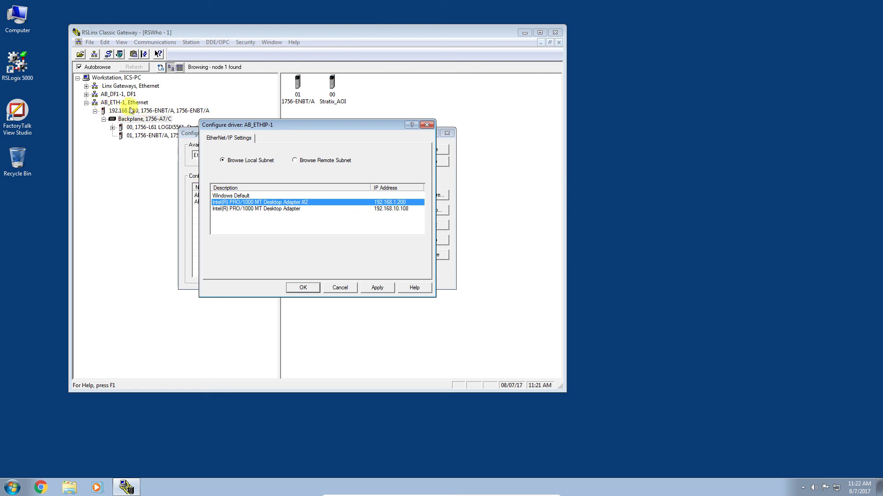
click(377, 288)
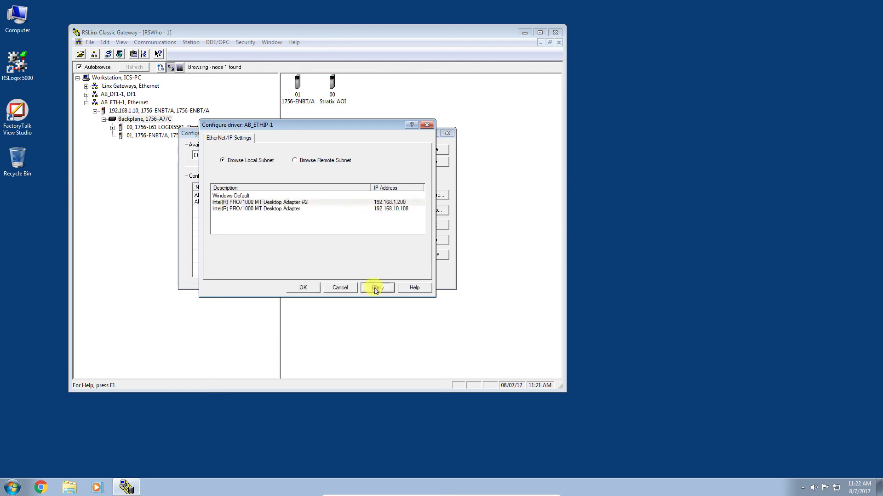
click(303, 288)
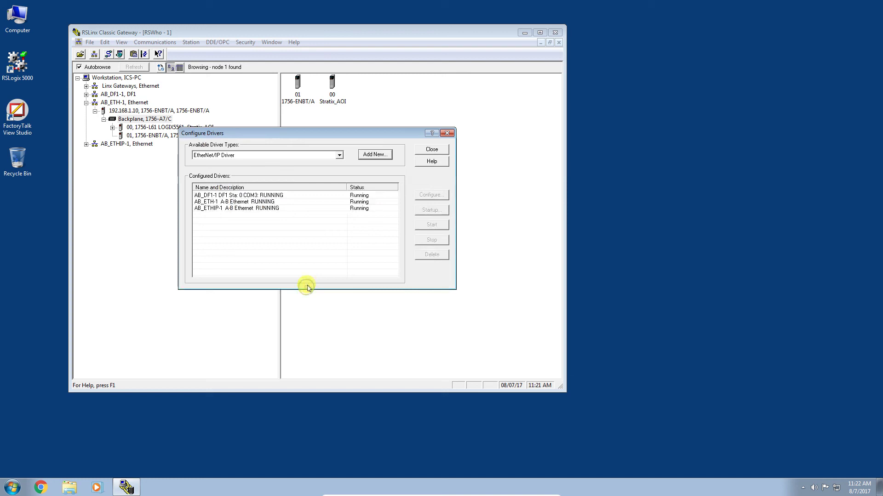
click(431, 150)
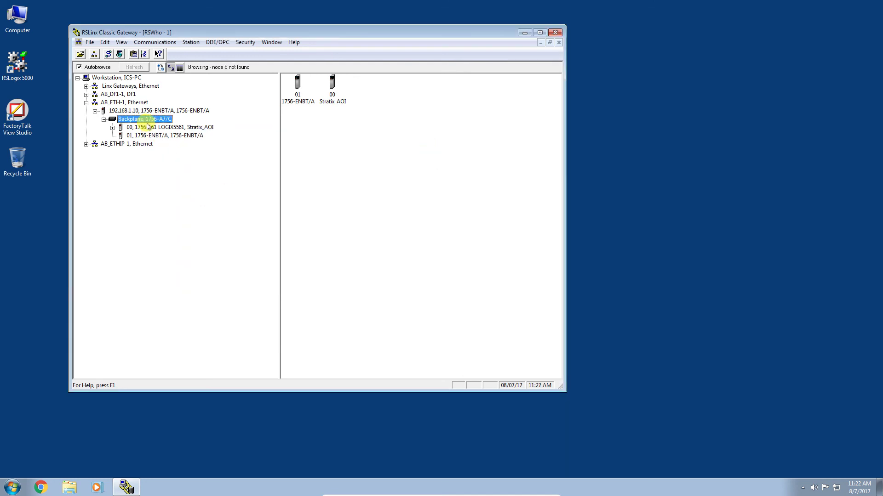
Browse the AB_ETHIP-1 network down through the 192.168.1.10 module to the modules on its backplane
click(89, 145)
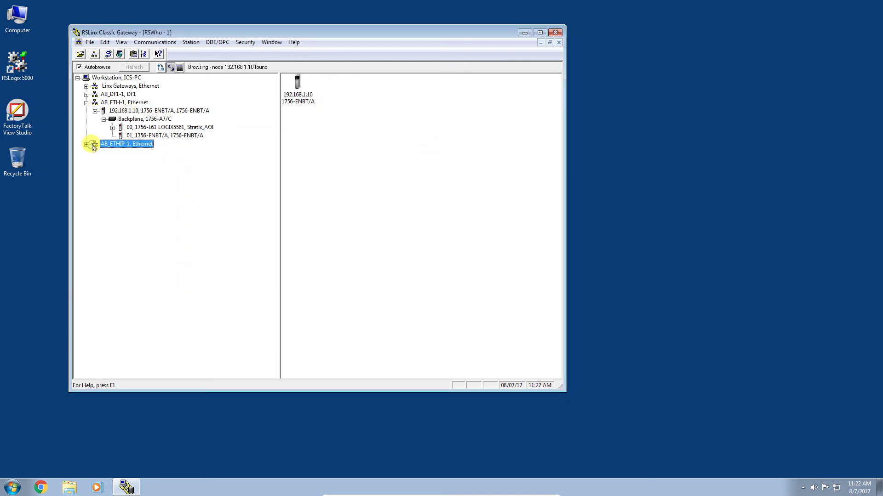
click(86, 144)
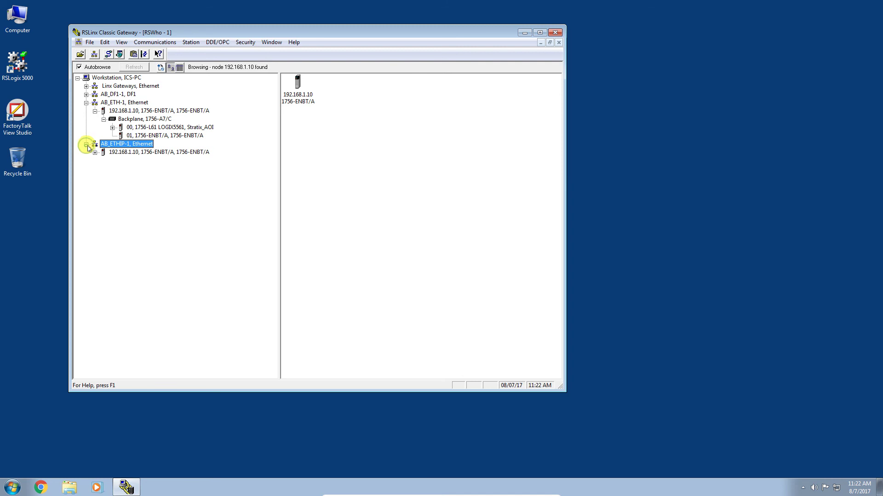
click(96, 155)
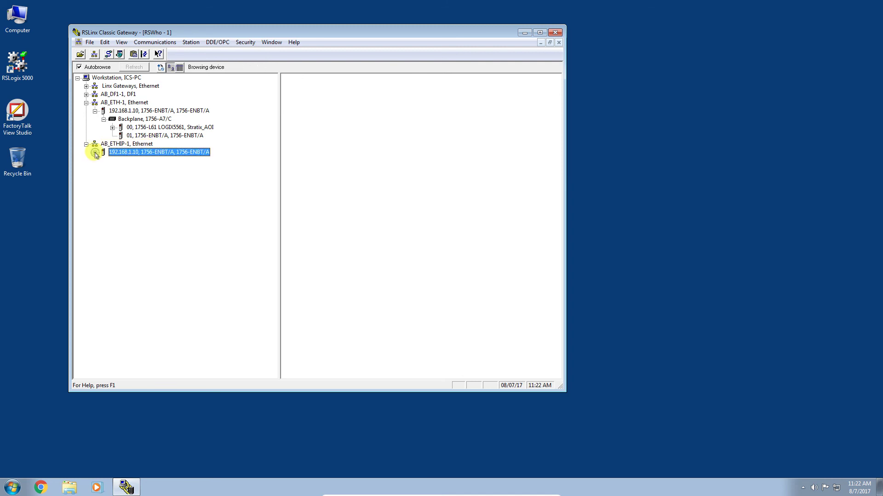
click(104, 161)
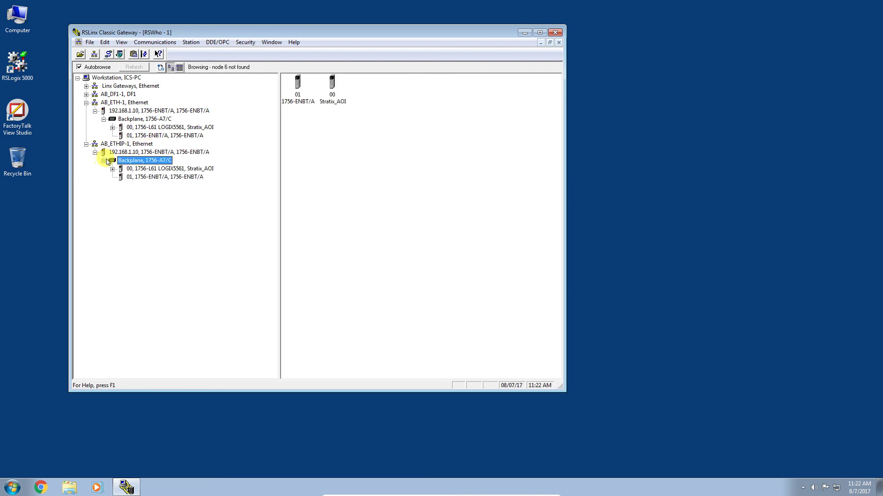